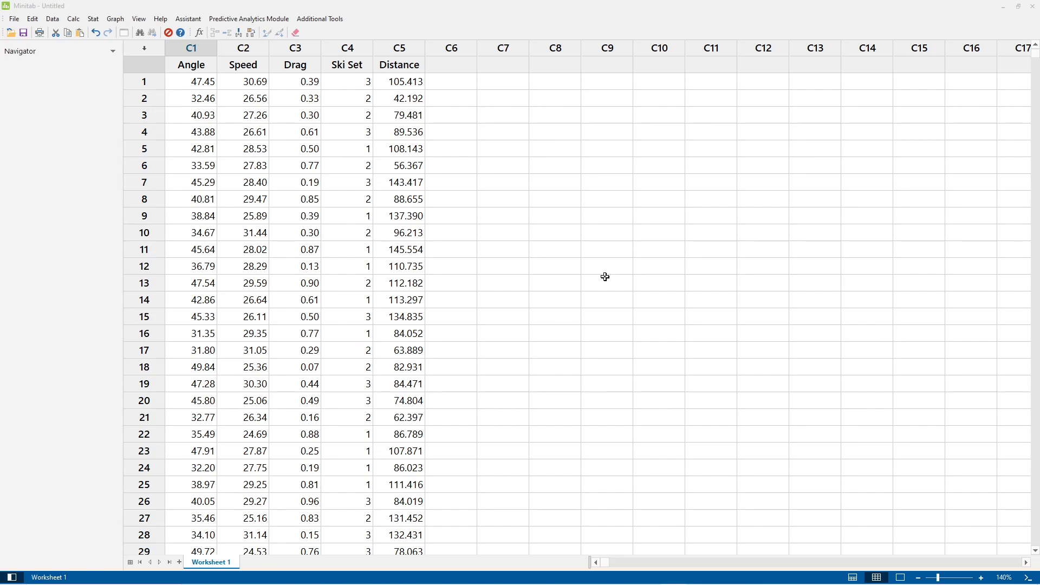
Run a correlation analysis of the Angle, Speed and Drag columns.
click(93, 19)
mouse_move(138, 32)
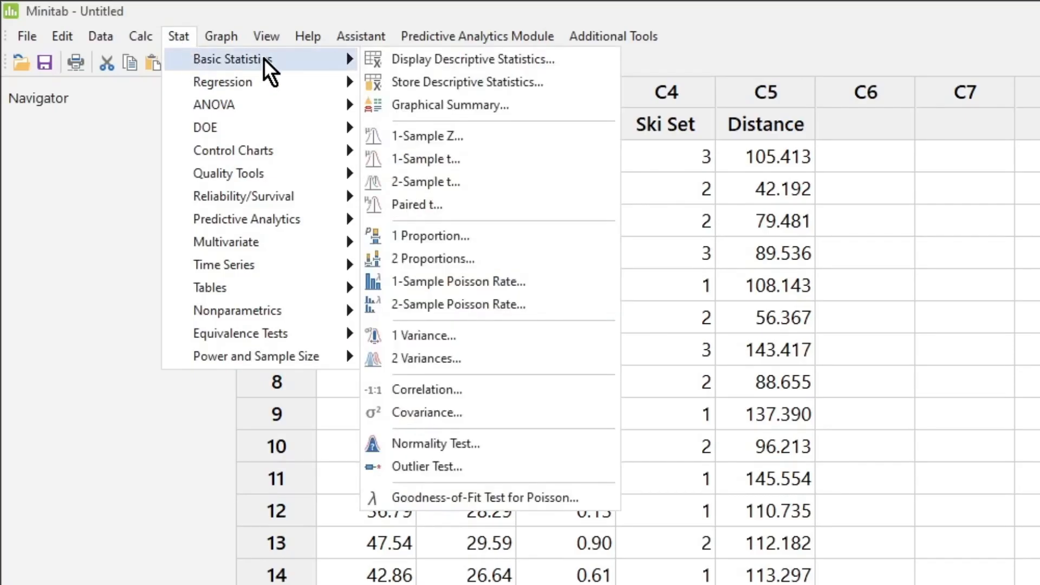
click(489, 391)
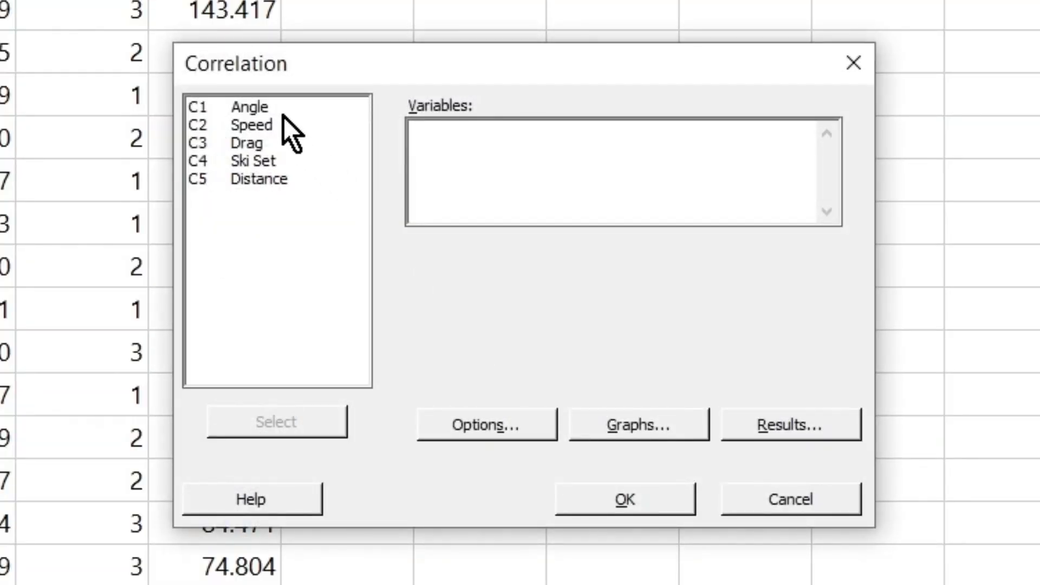
double_click(284, 111)
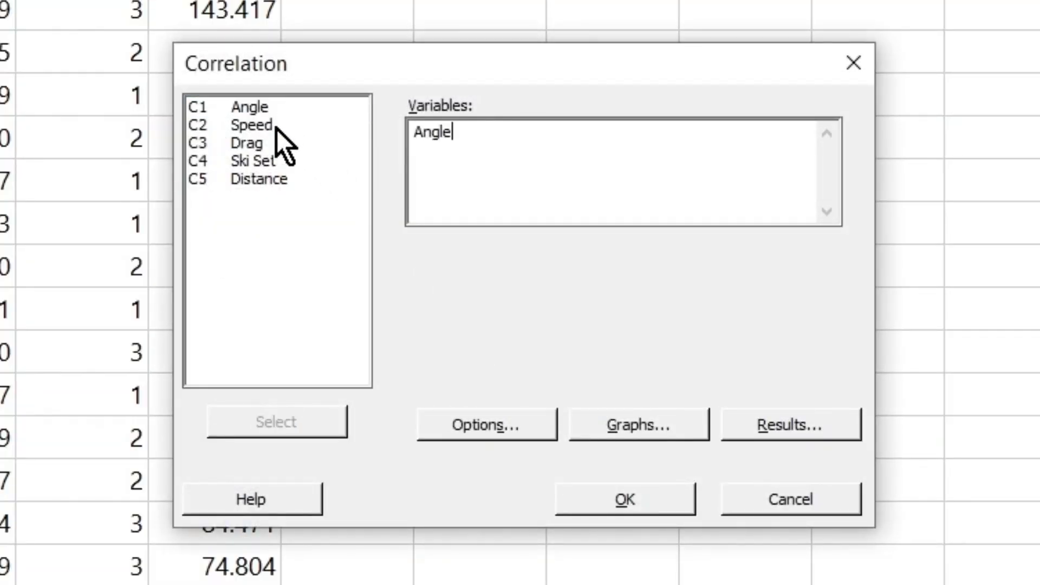
double_click(277, 127)
double_click(268, 147)
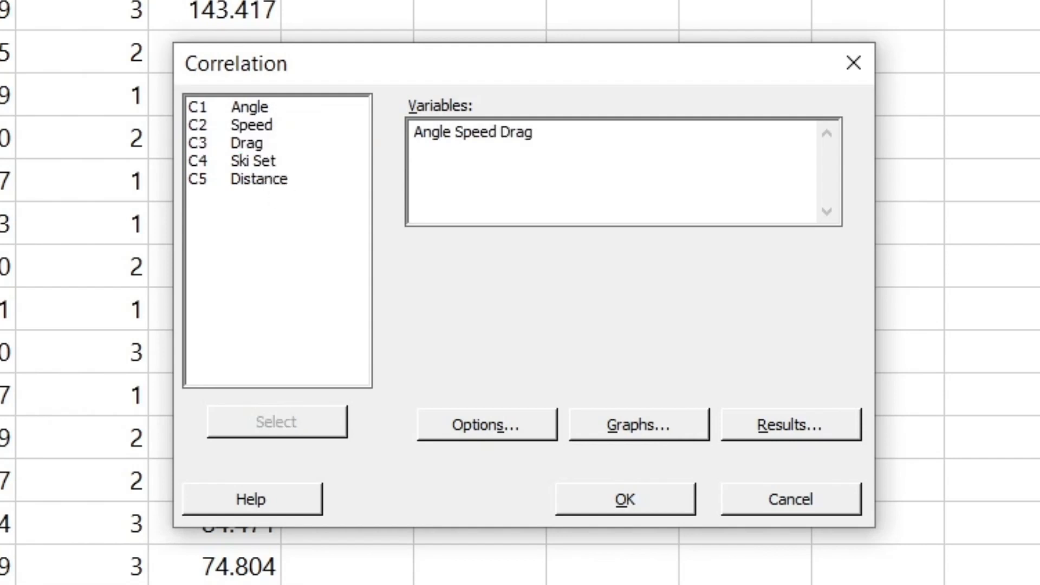
click(663, 507)
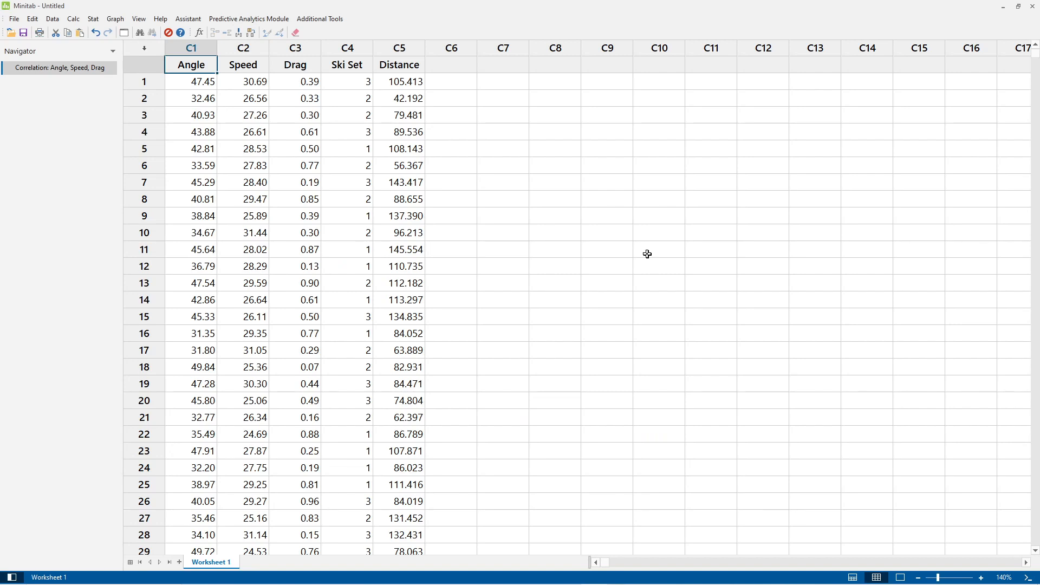
Run an Assistant multiple regression of Distance on Angle, Speed and Drag, with Ski Set as the categorical X variable.
click(198, 19)
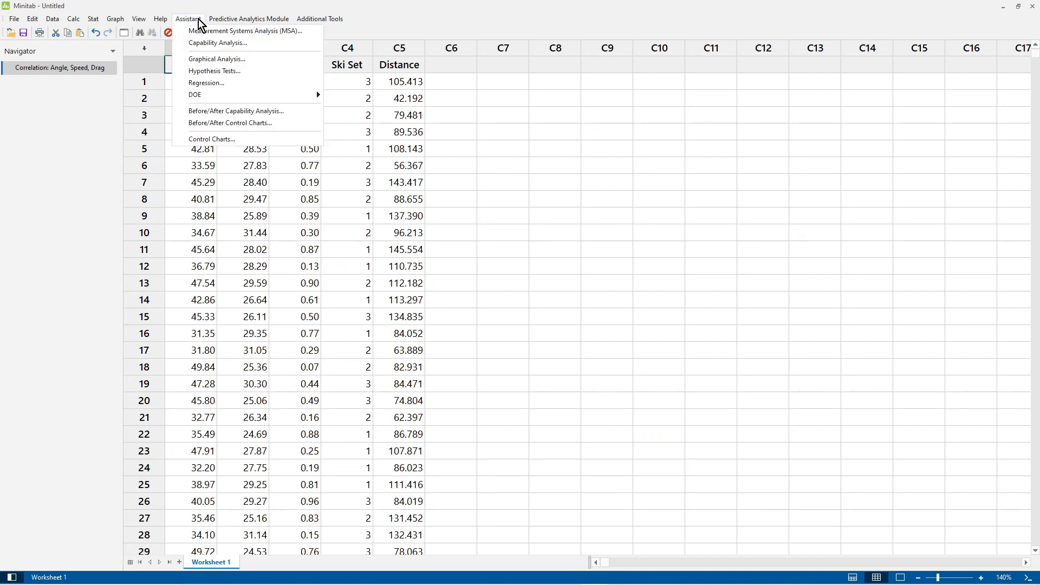
click(215, 80)
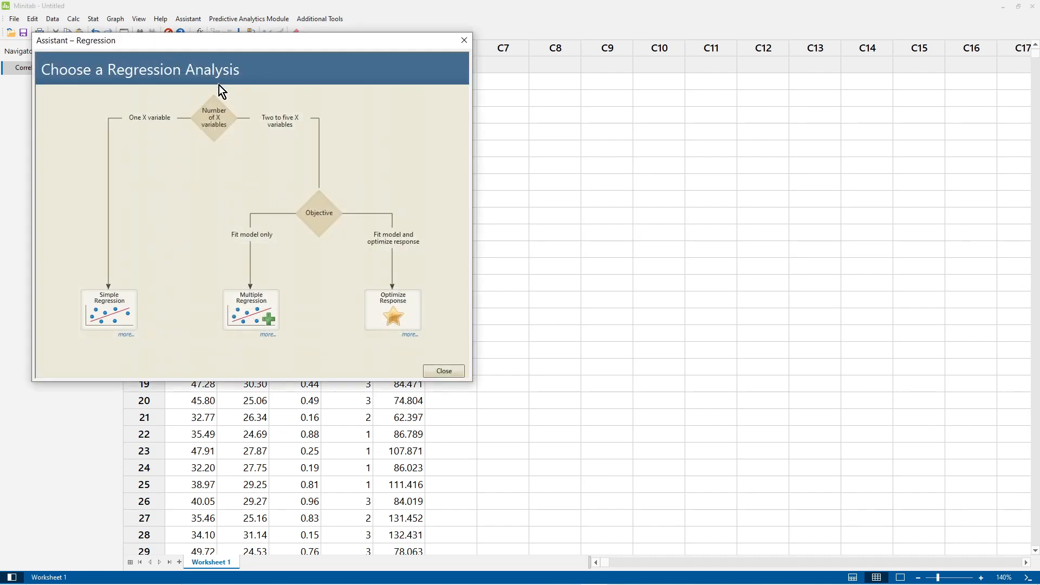
drag(349, 41, 678, 59)
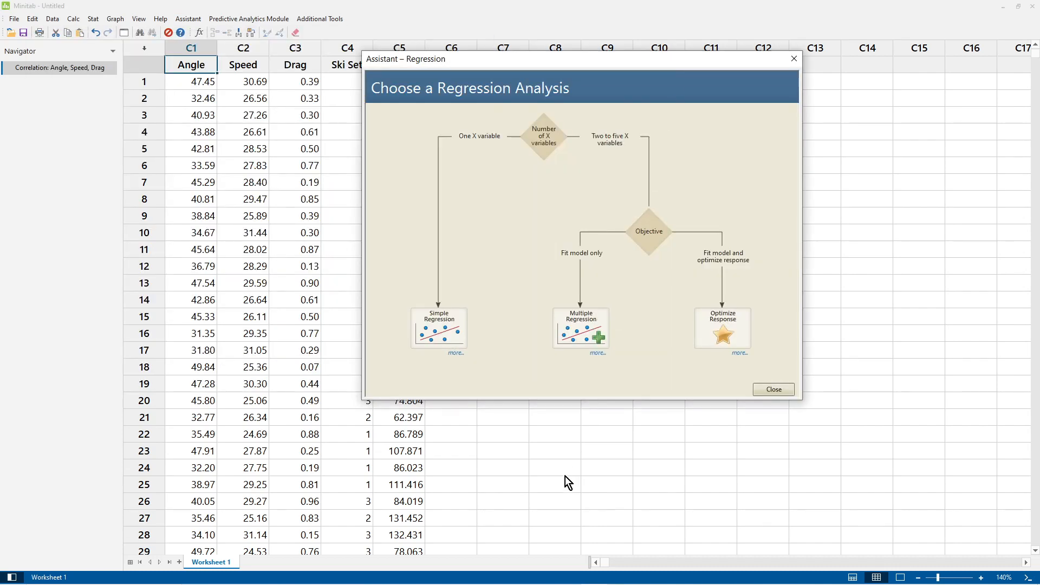
click(585, 333)
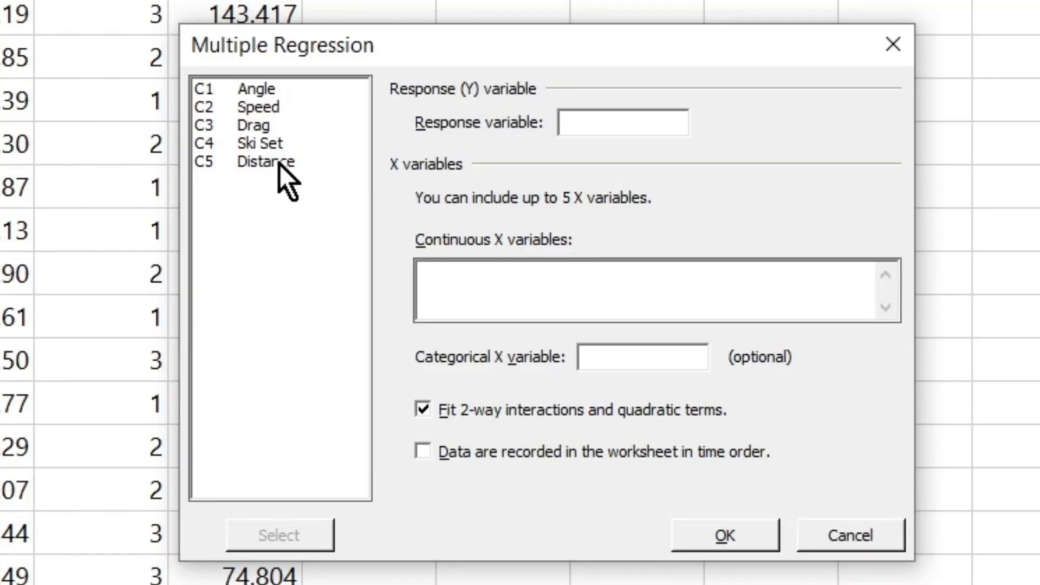
double_click(415, 240)
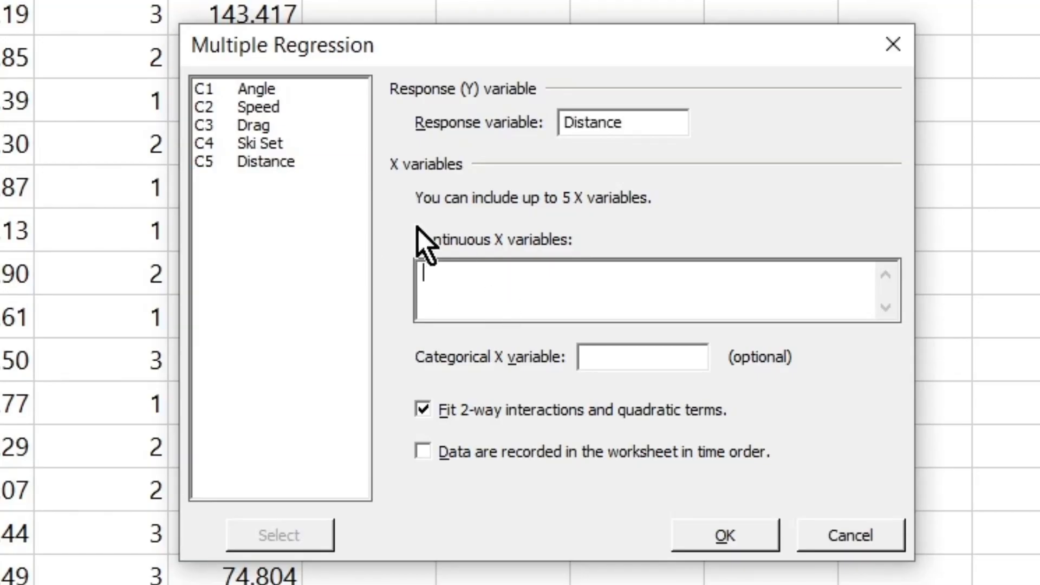
drag(283, 89, 282, 124)
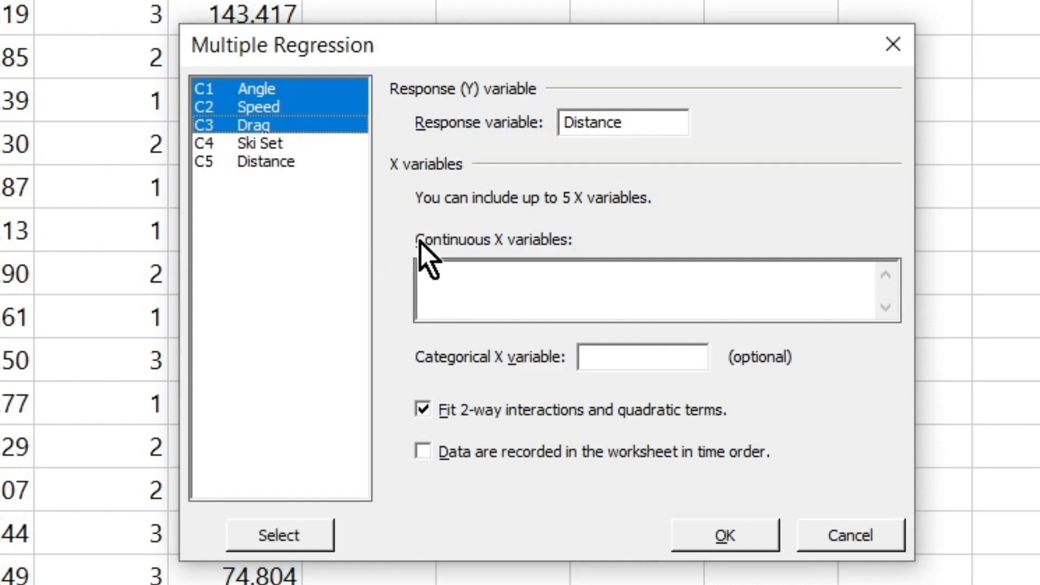
click(323, 533)
click(655, 363)
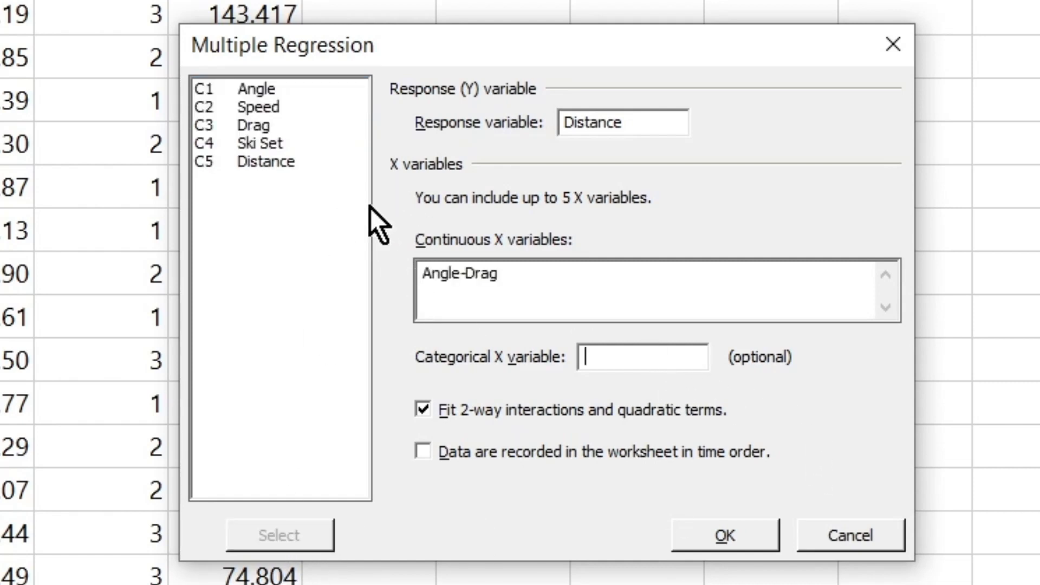
double_click(285, 148)
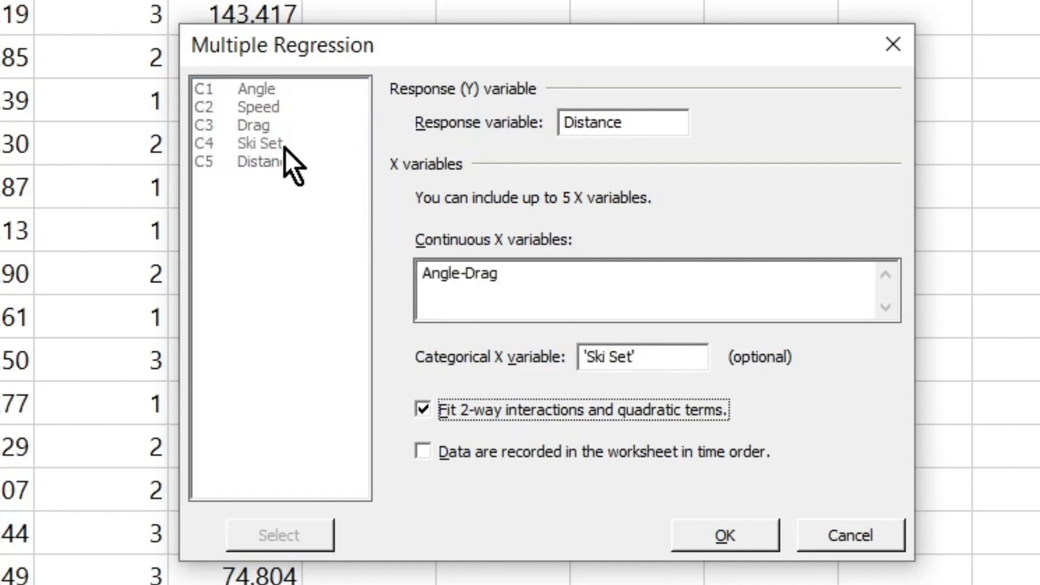
click(706, 535)
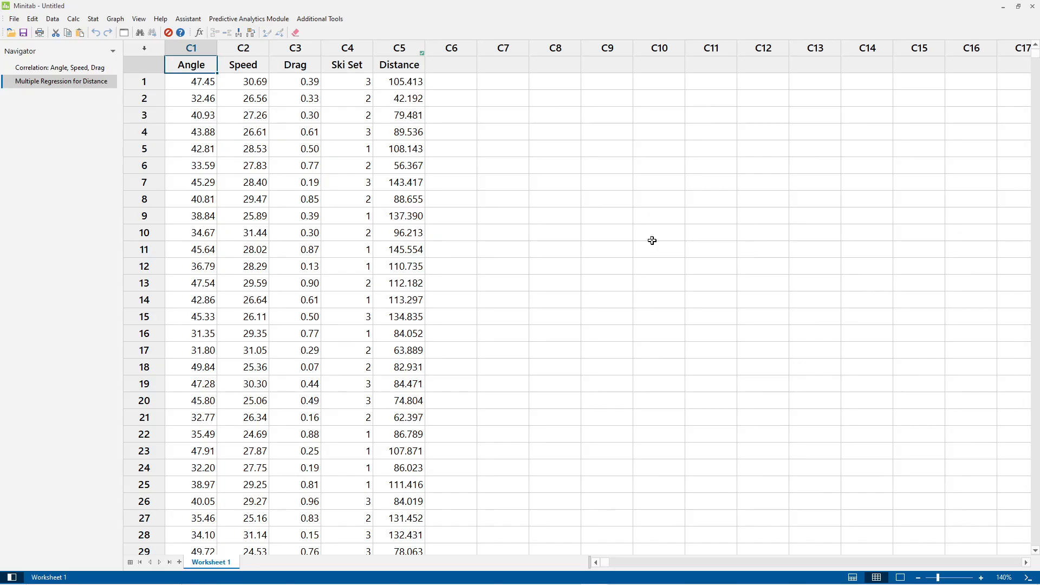
Run an Assistant Optimize Response to maximize Distance, using Angle and Speed as continuous and Ski Set as categorical X variables.
click(193, 21)
click(196, 82)
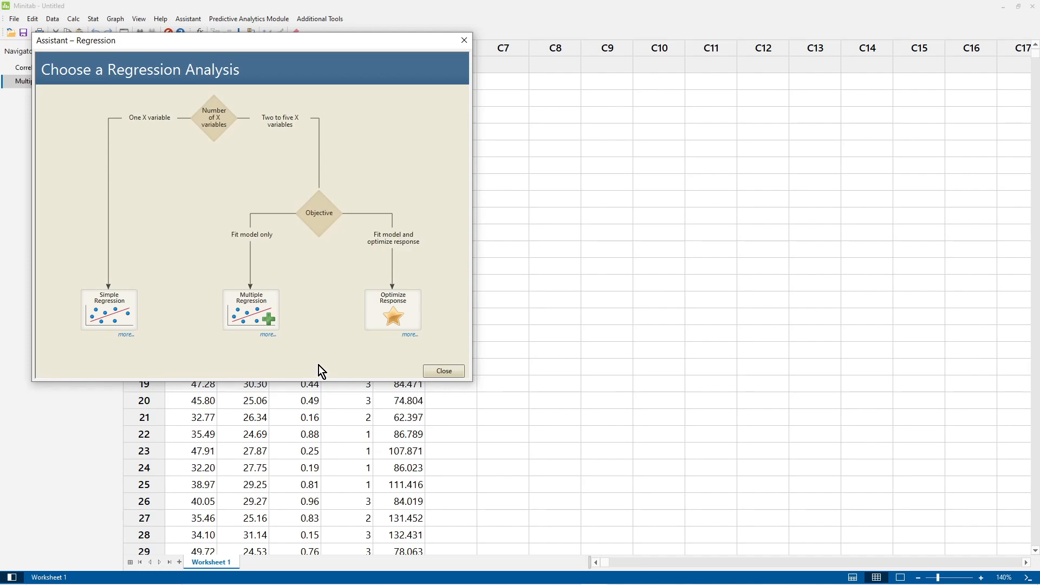
click(401, 310)
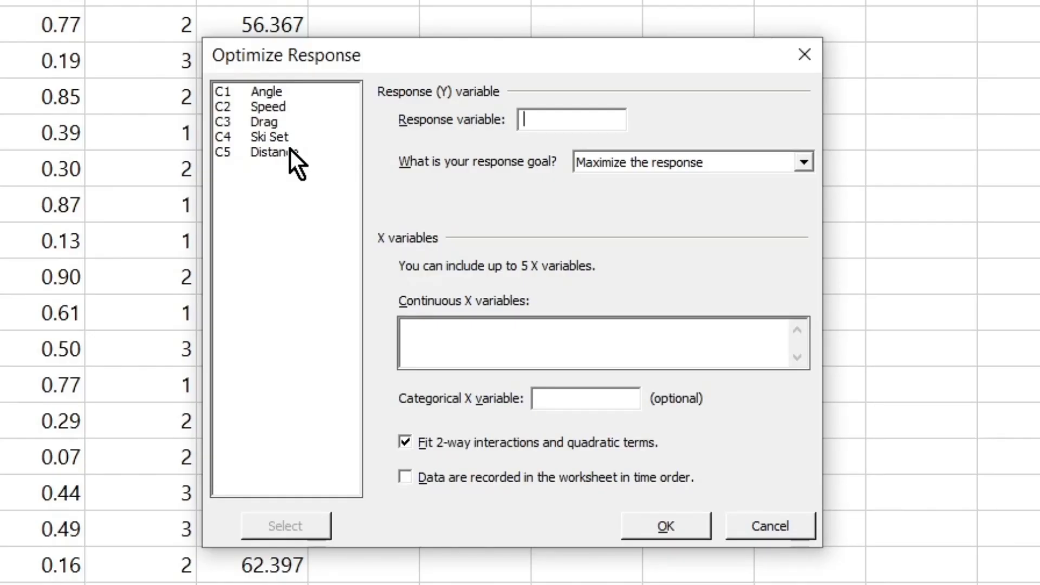
double_click(291, 151)
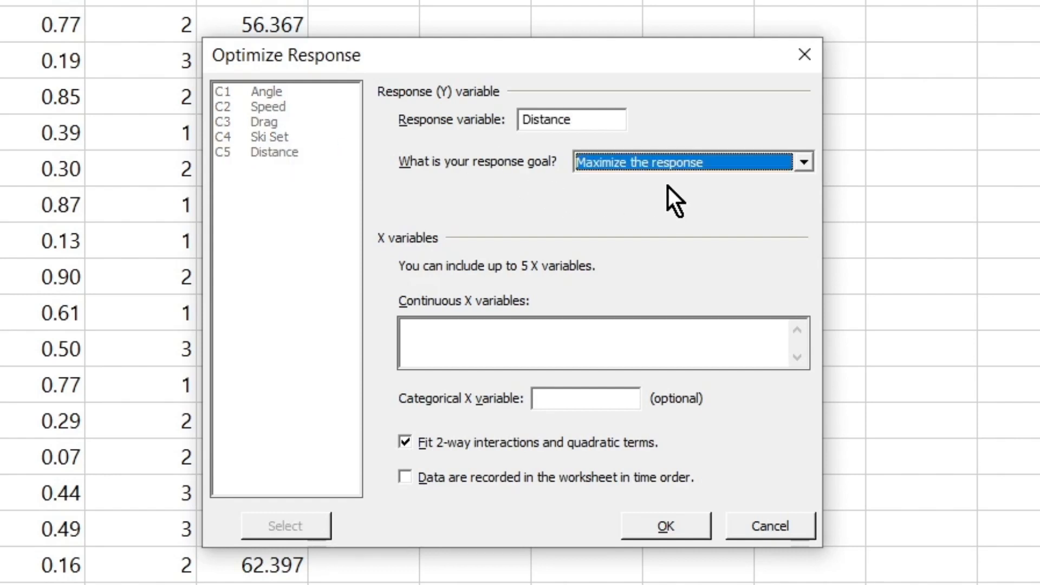
click(541, 339)
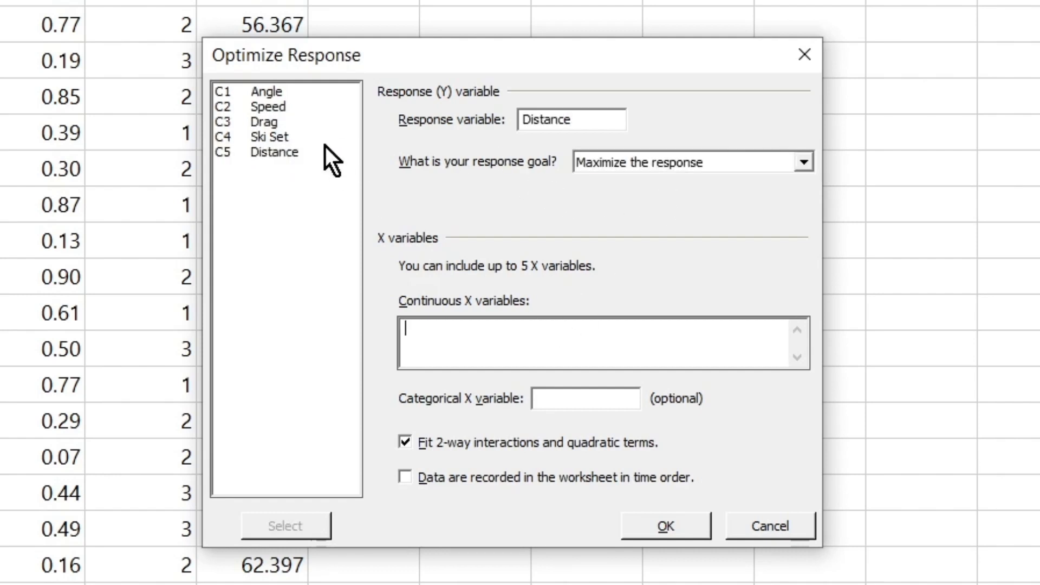
double_click(291, 98)
double_click(297, 110)
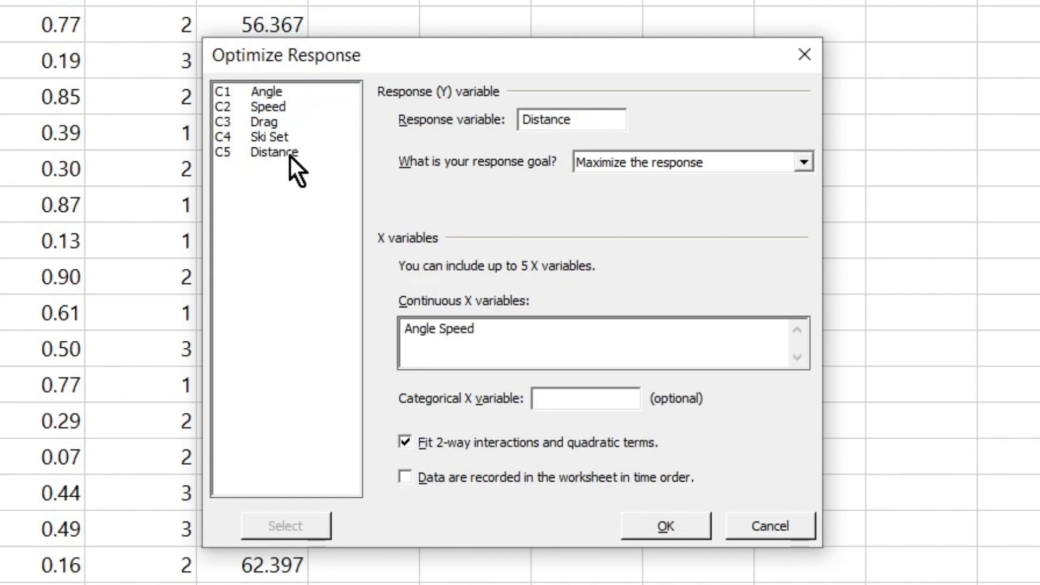
click(576, 399)
double_click(272, 136)
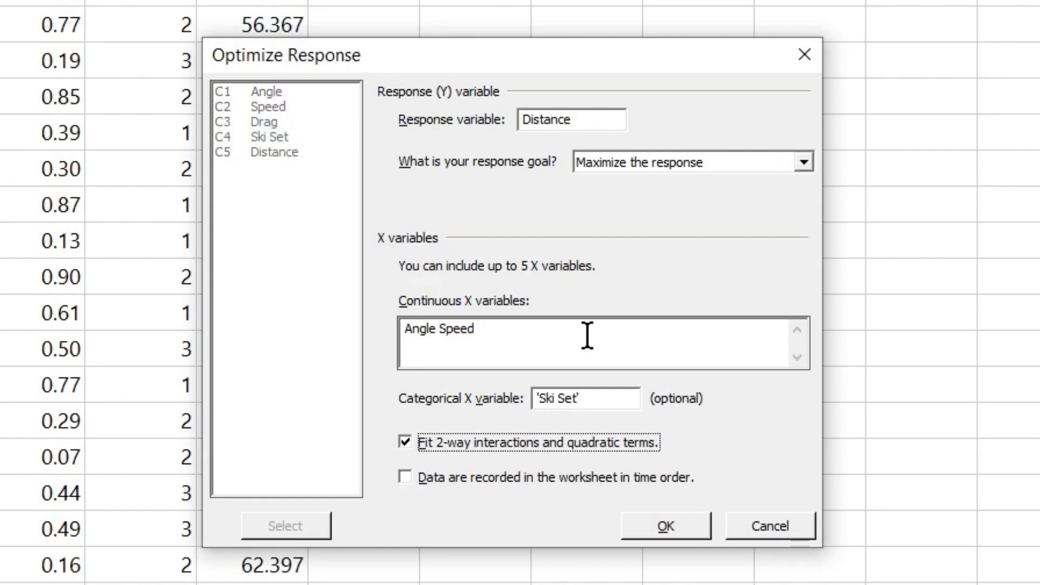
click(666, 536)
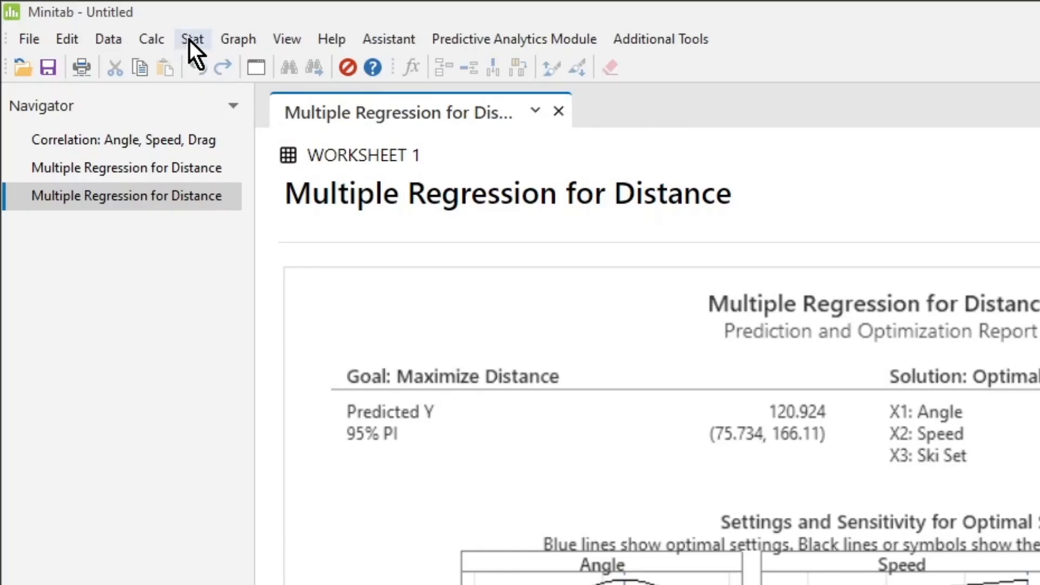
Create a contour plot of Distance versus Angle and Speed, holding Ski Set at 3.
click(189, 40)
mouse_move(196, 86)
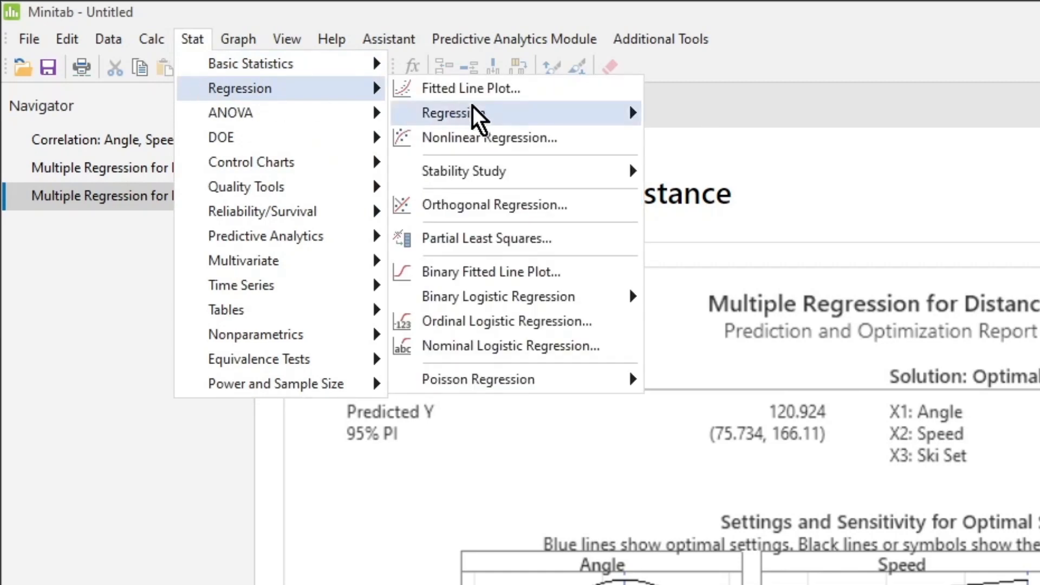
mouse_move(473, 108)
click(724, 226)
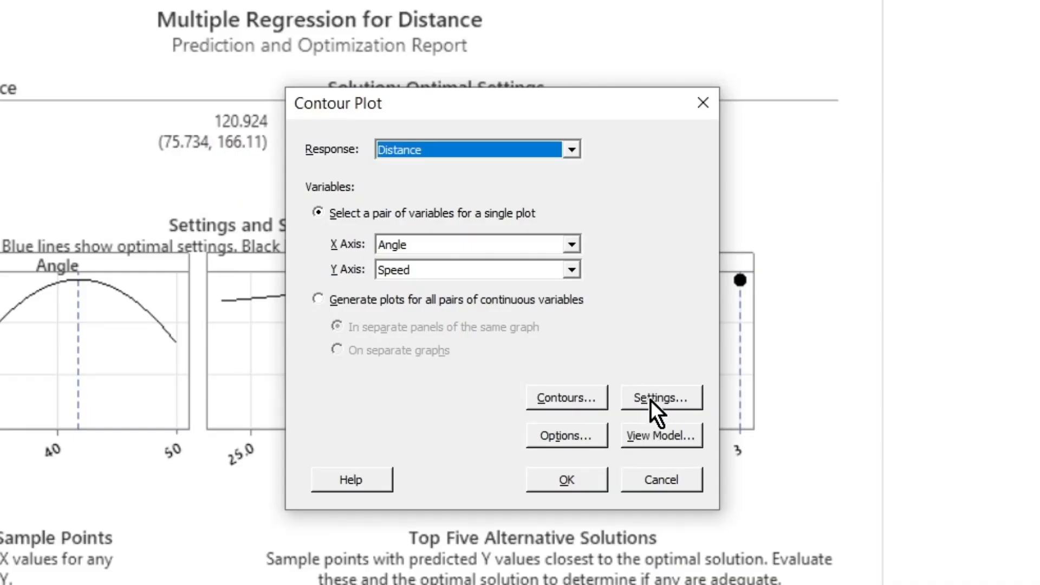
click(650, 400)
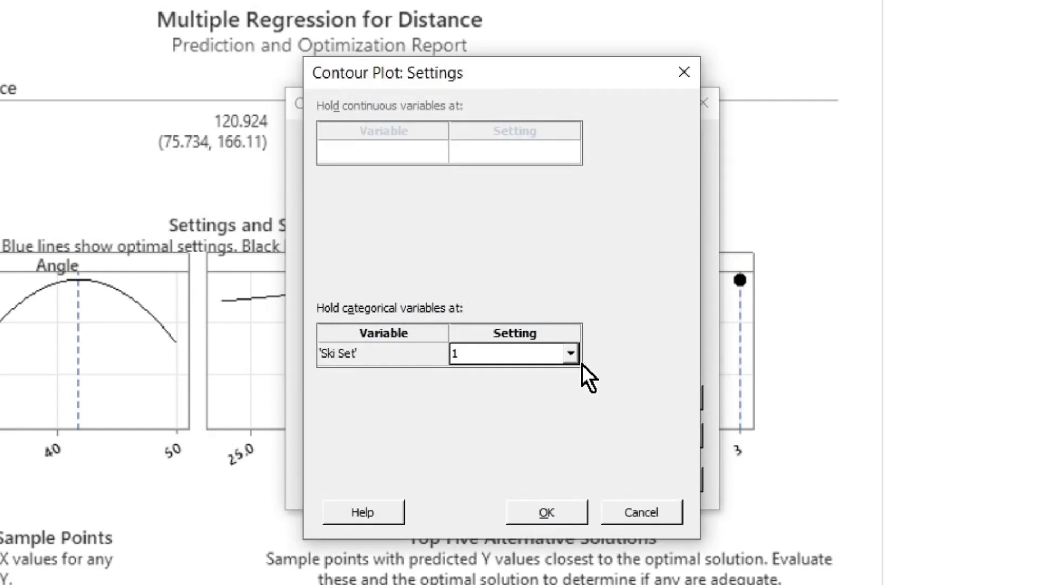
click(570, 353)
click(557, 402)
click(566, 511)
click(571, 486)
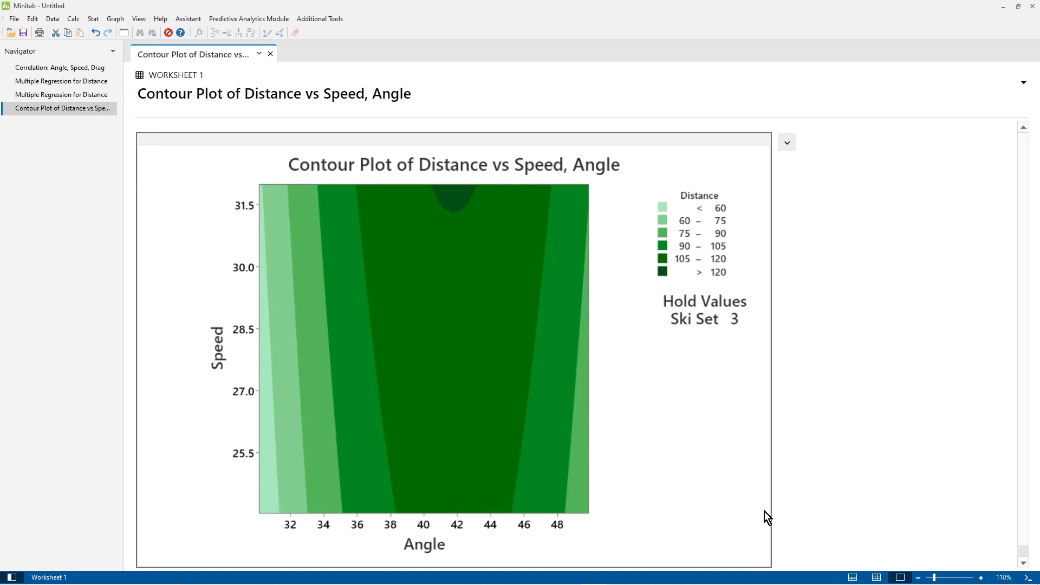
Open the contour plot in the graph editor and enlarge the editing window.
double_click(348, 369)
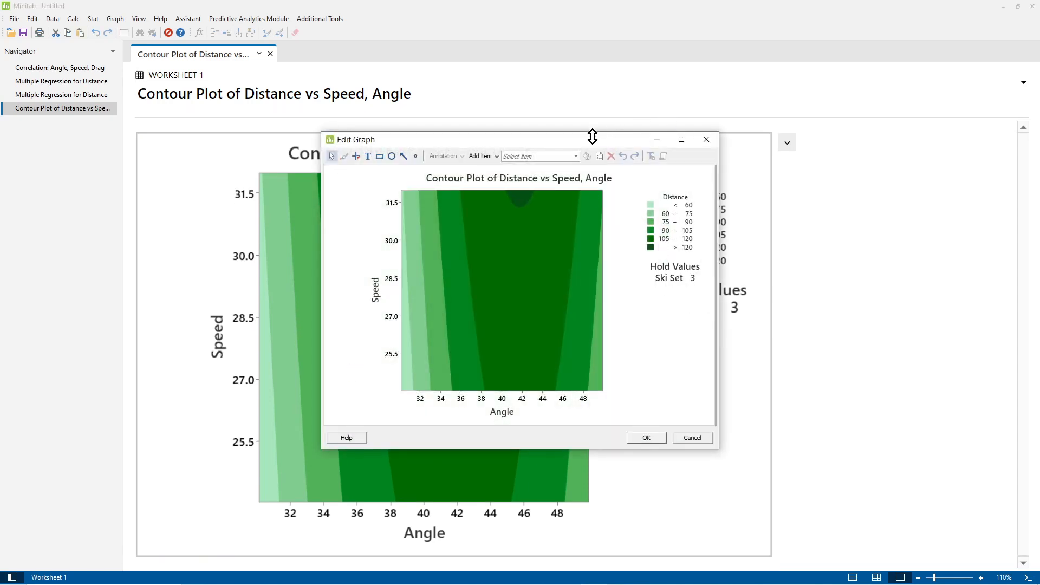
drag(592, 138, 342, 39)
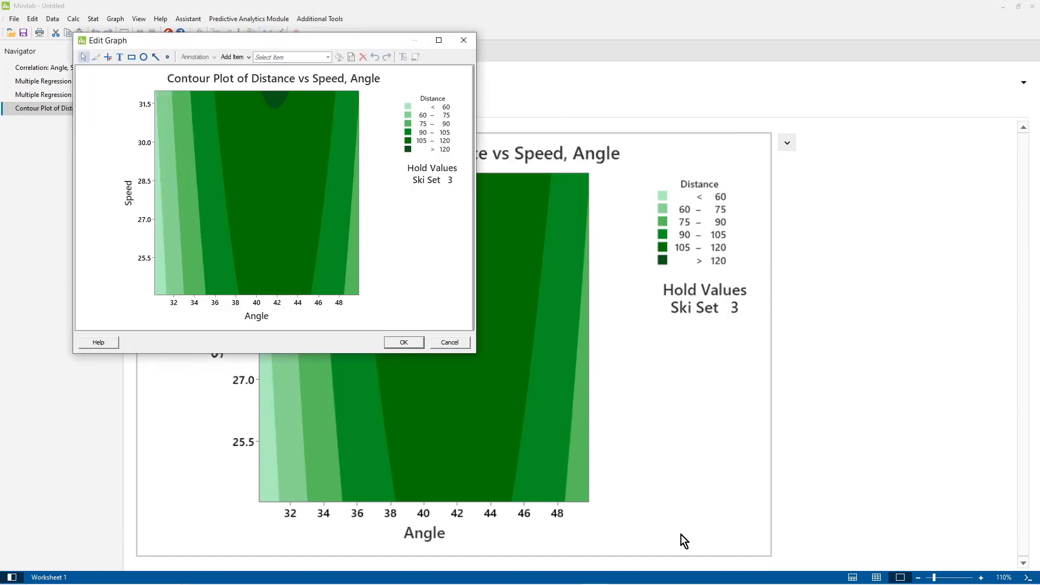
drag(479, 353, 892, 580)
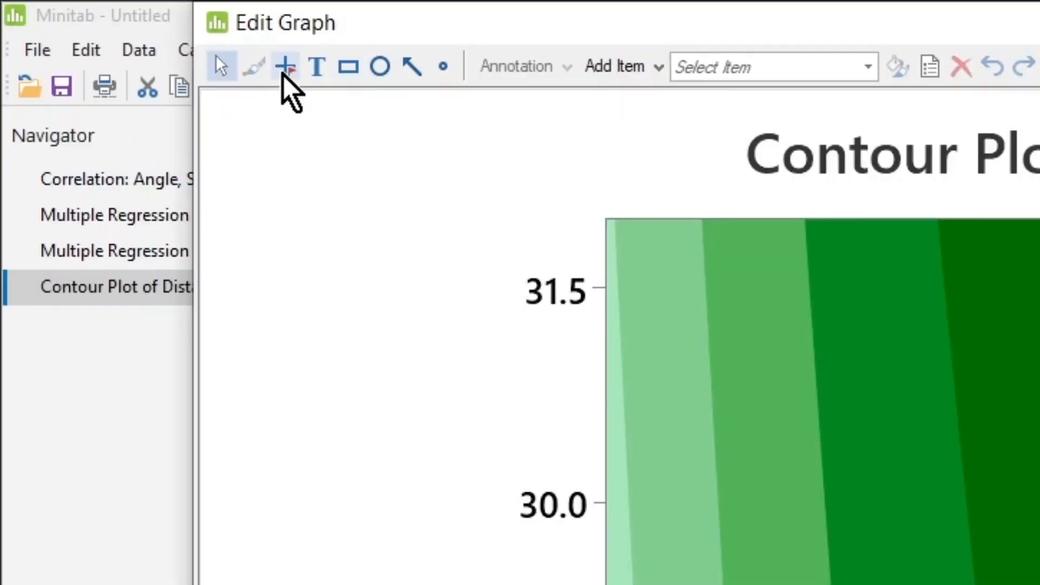
Plant a crosshair flag at the top of the darkest region, at about Angle 42 and Speed 32.
click(285, 70)
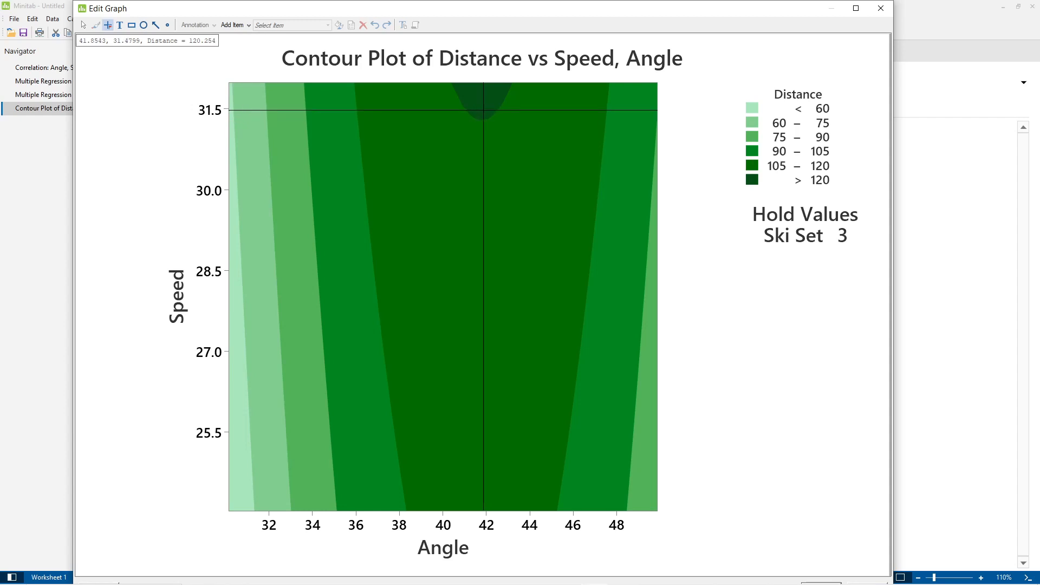
double_click(483, 84)
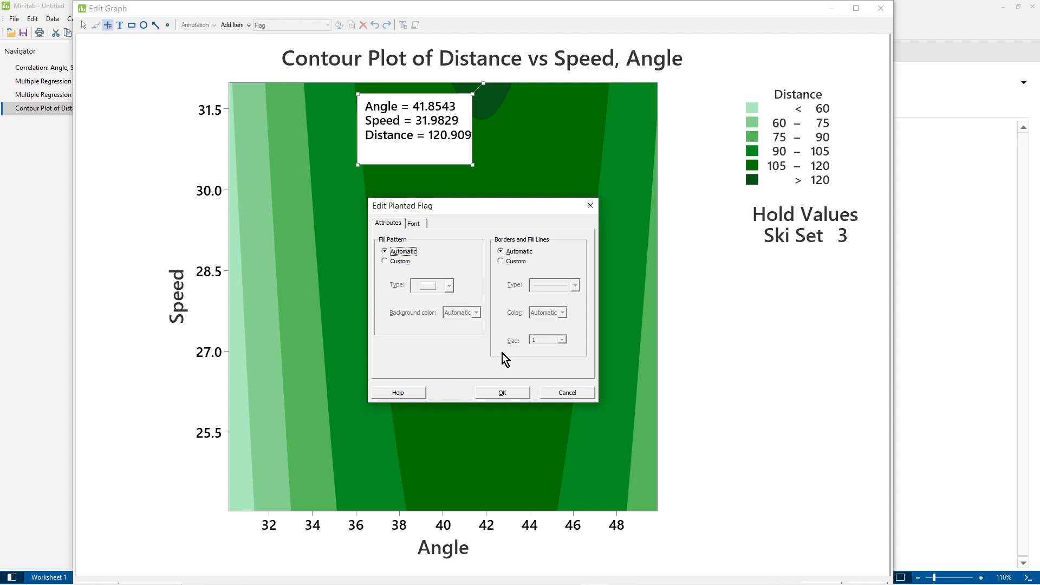
click(588, 397)
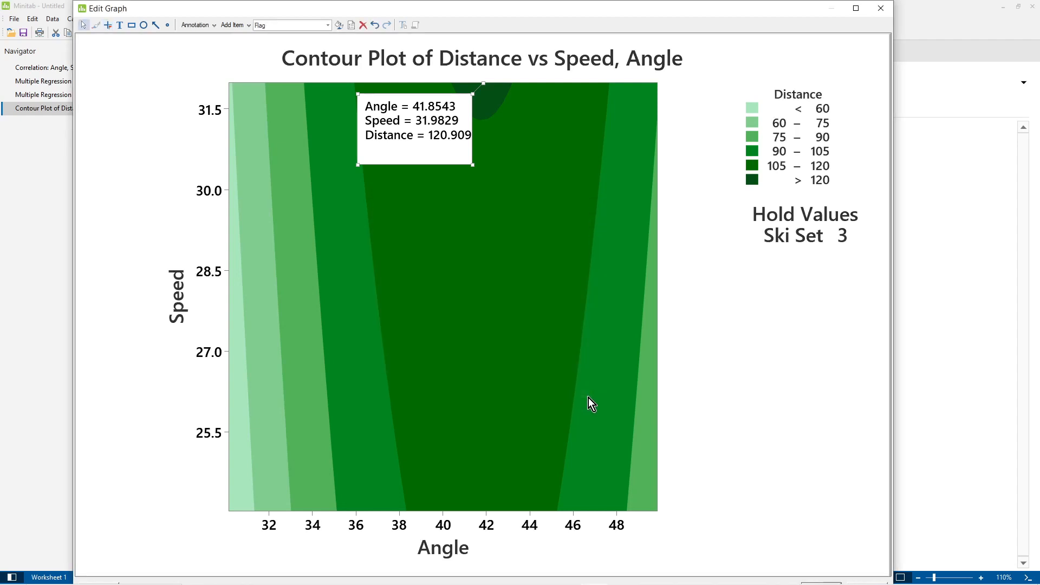